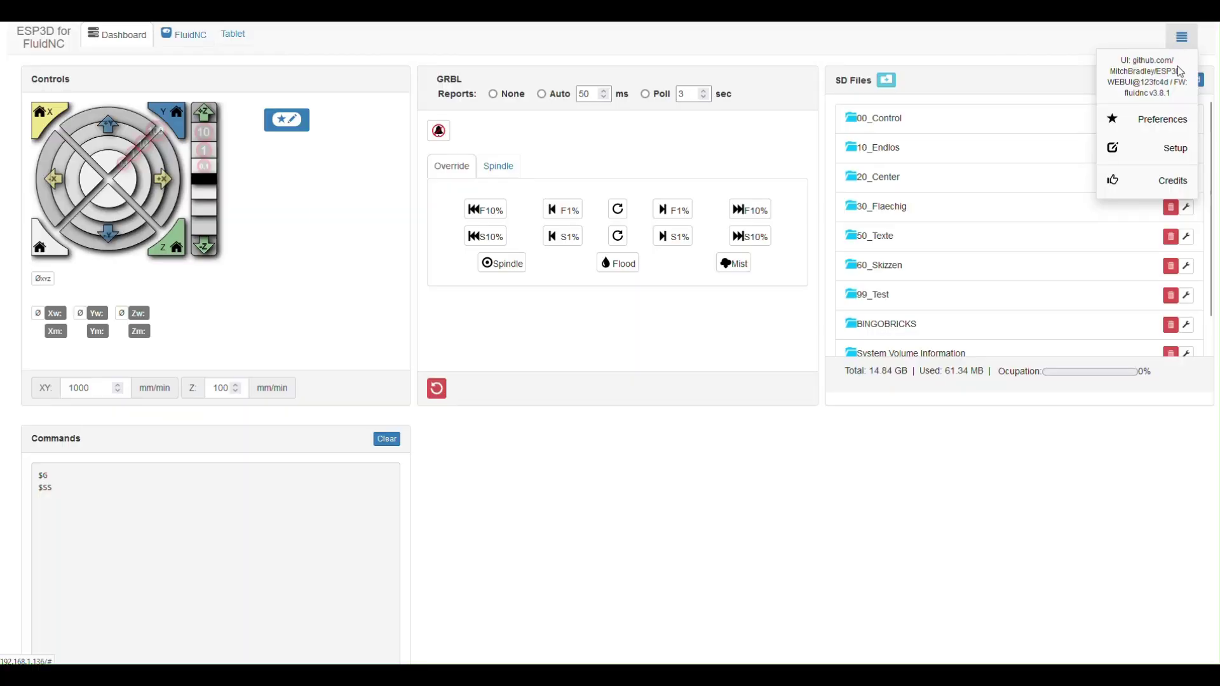
Highlight the 'fluidnc v3.8.1' firmware version text in the FluidNC Web UI.
left_click_drag(1169, 94, 1136, 95)
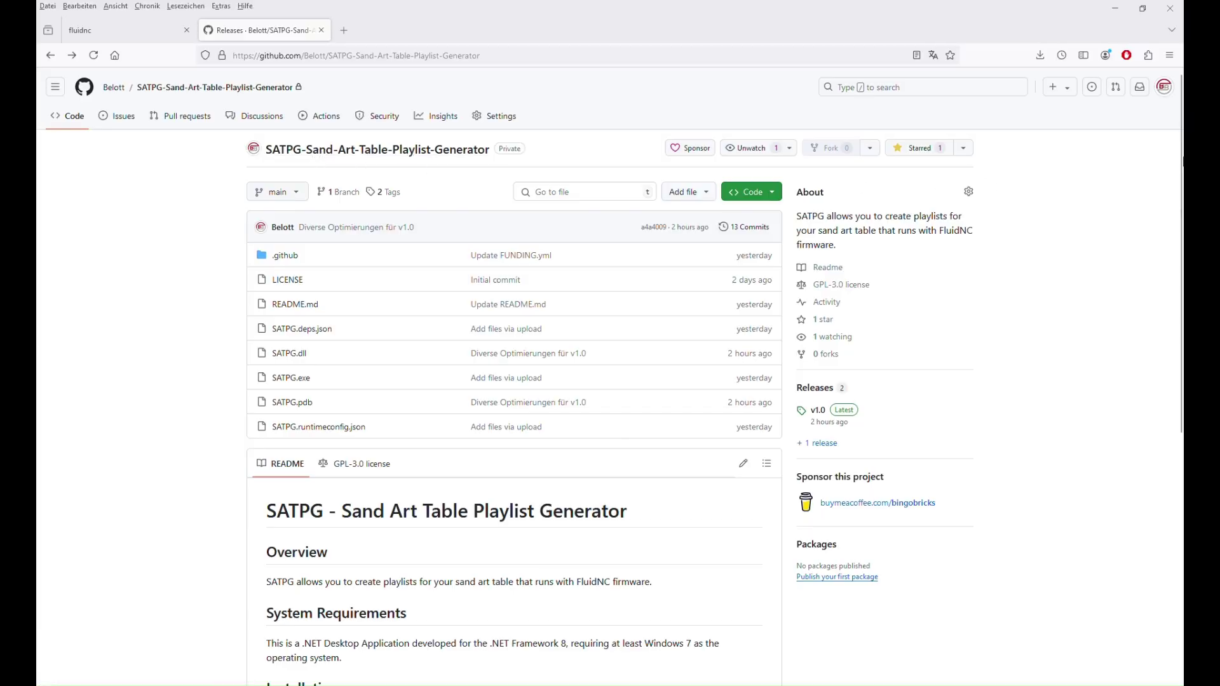
Scroll the SATPG GitHub repository page slightly to view its files and v1.0 release.
mouse_move(1180, 158)
left_mouse_down()
mouse_move(1182, 420)
mouse_move(1183, 116)
left_mouse_up()
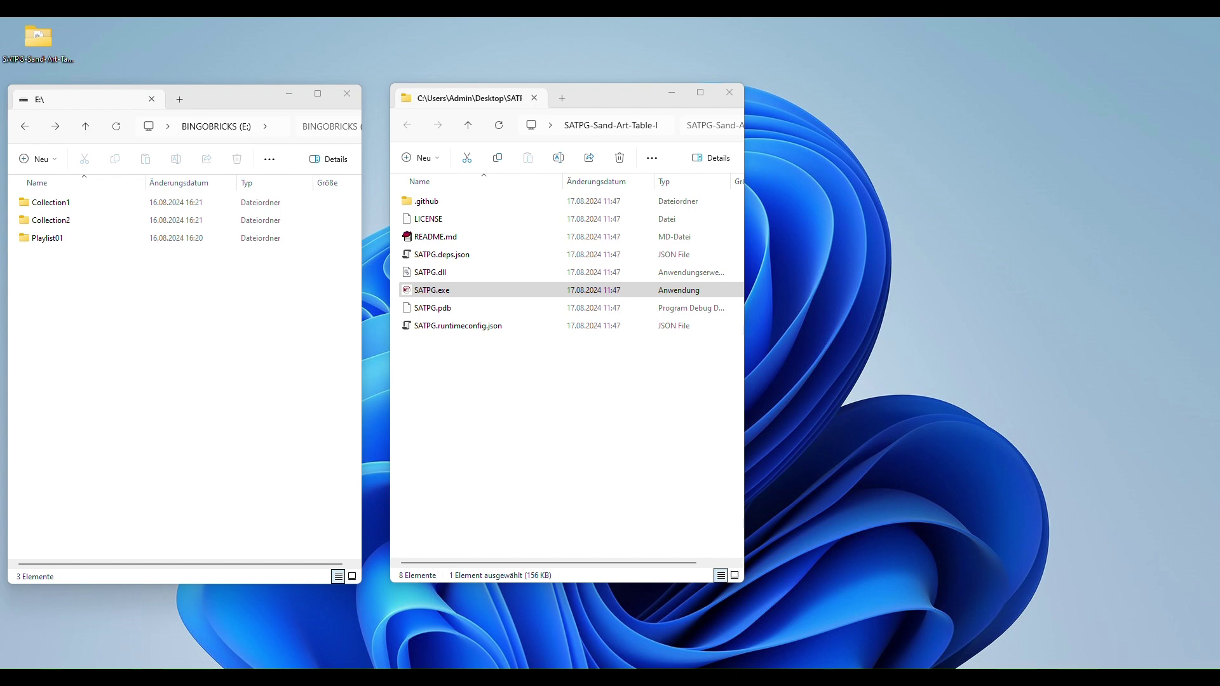
Launch SATPG.exe from the SATPG folder on the desktop.
double_click(438, 290)
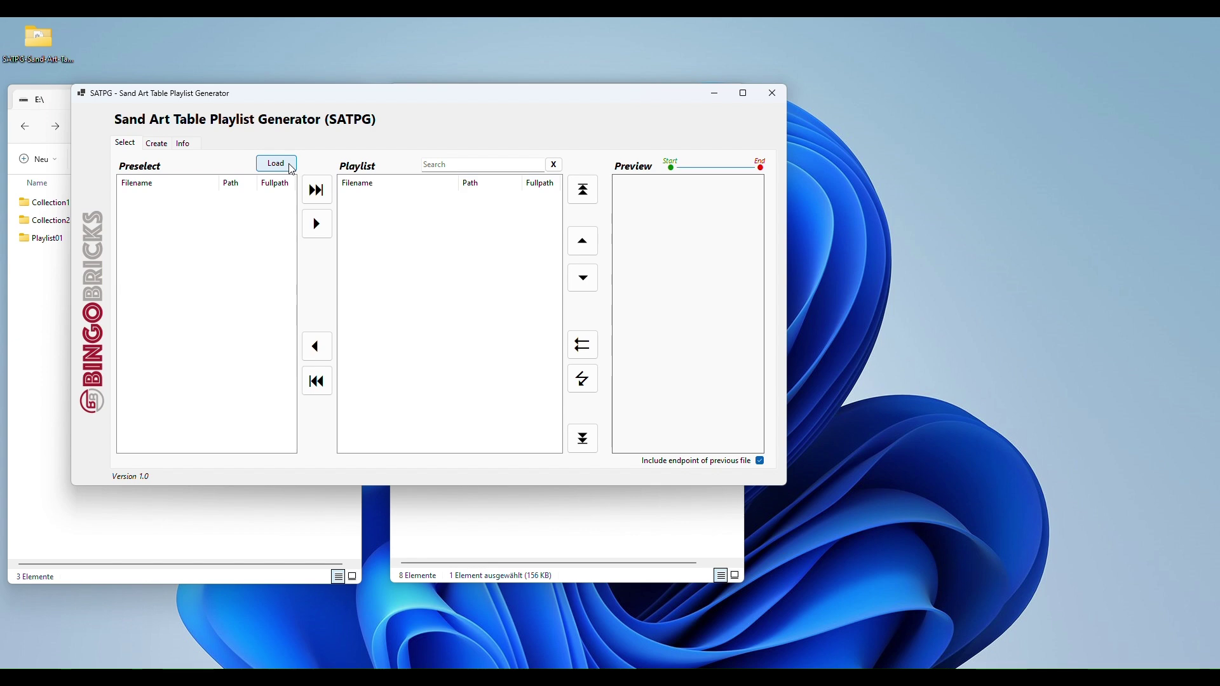
Load the G-code files from the E:\Collection1 folder into the Preselect list.
left_click(292, 170)
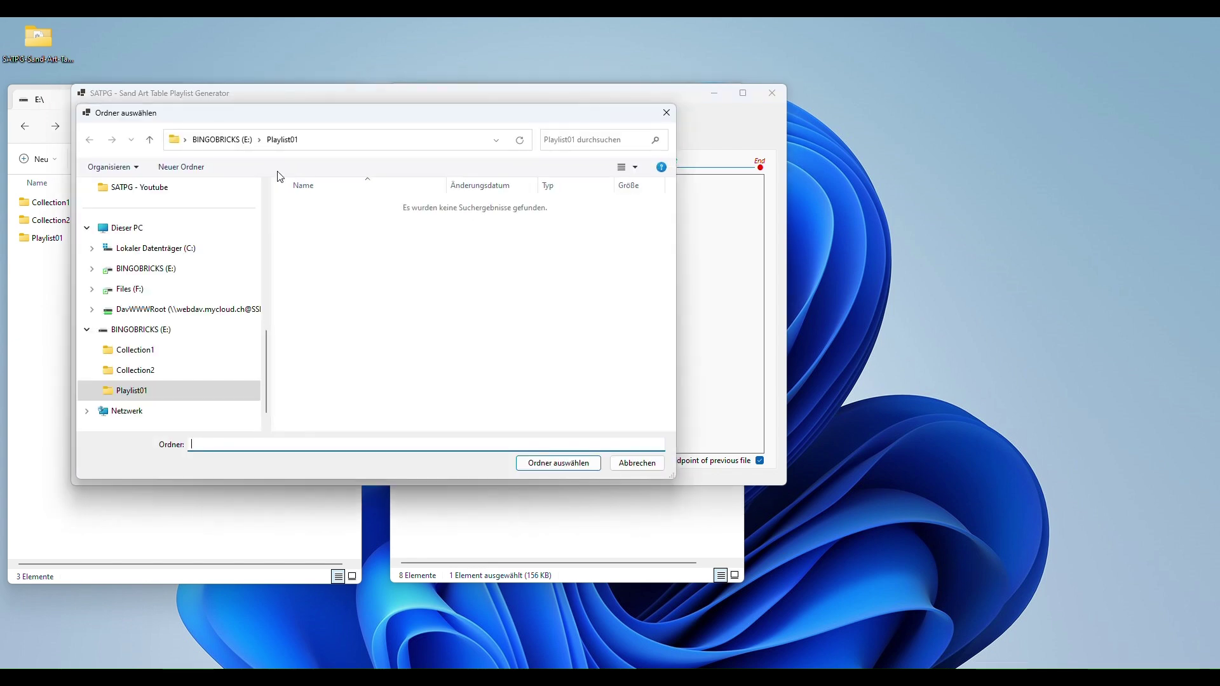
scroll(200, 359, "down", 1)
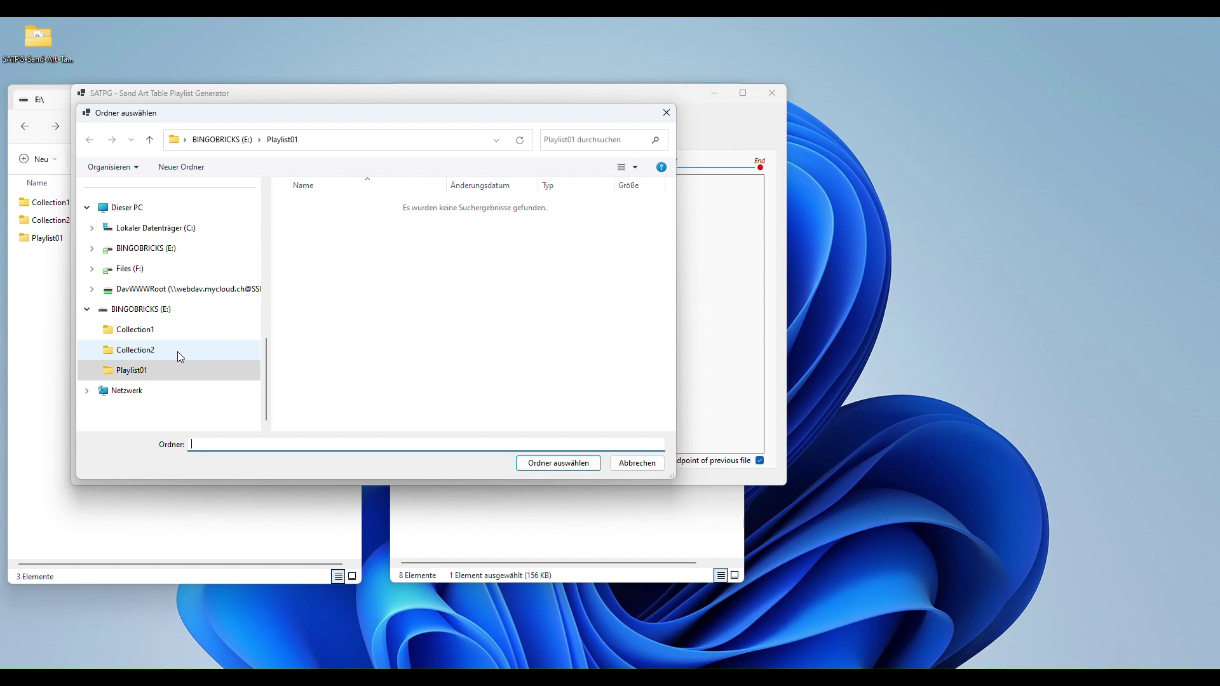
left_click(152, 331)
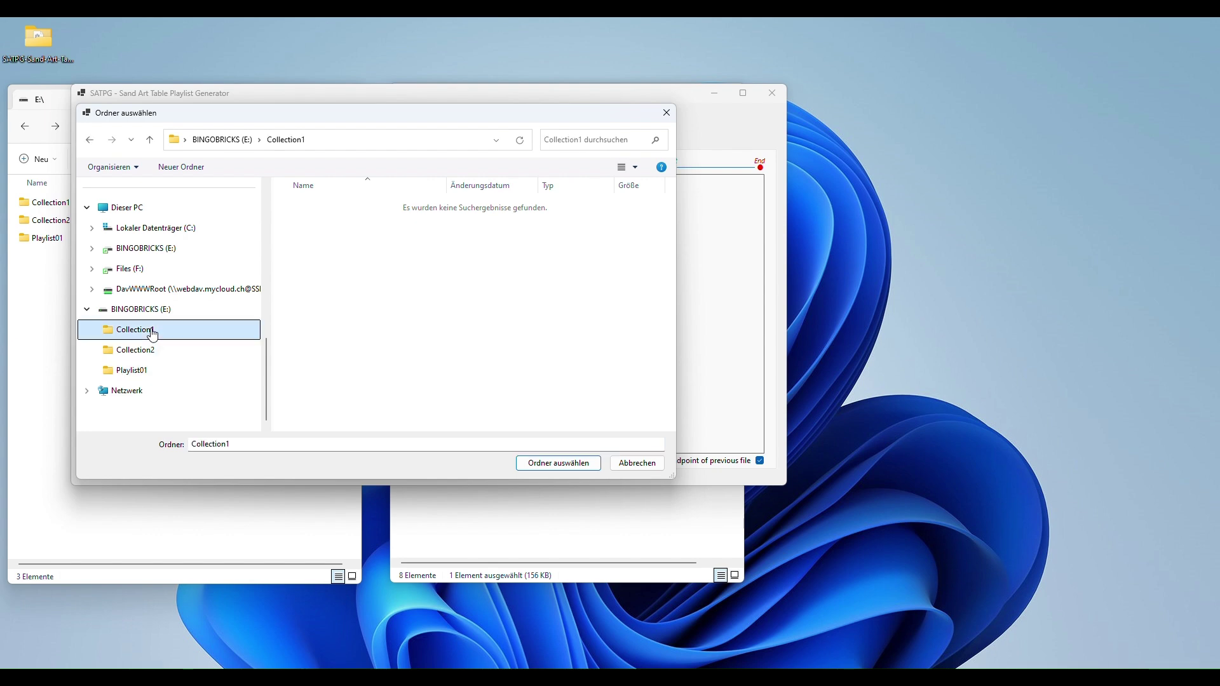
left_click(547, 466)
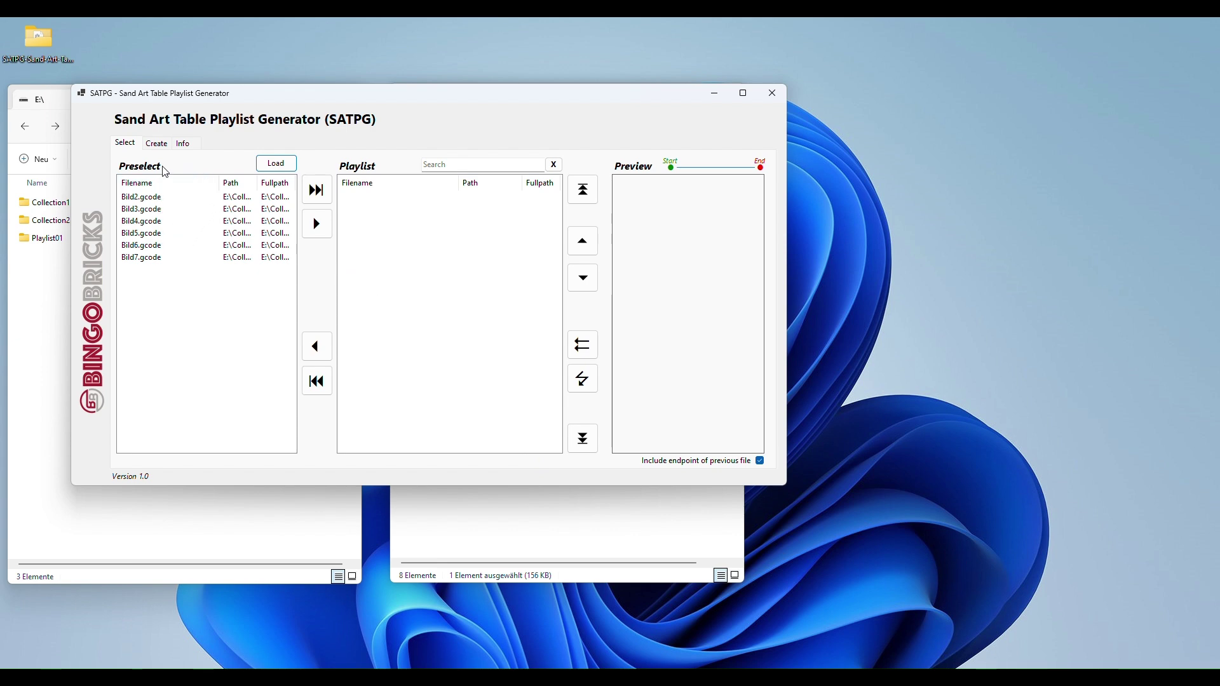
Load the G-code files from the E:\Collection2 folder as well.
left_click(277, 166)
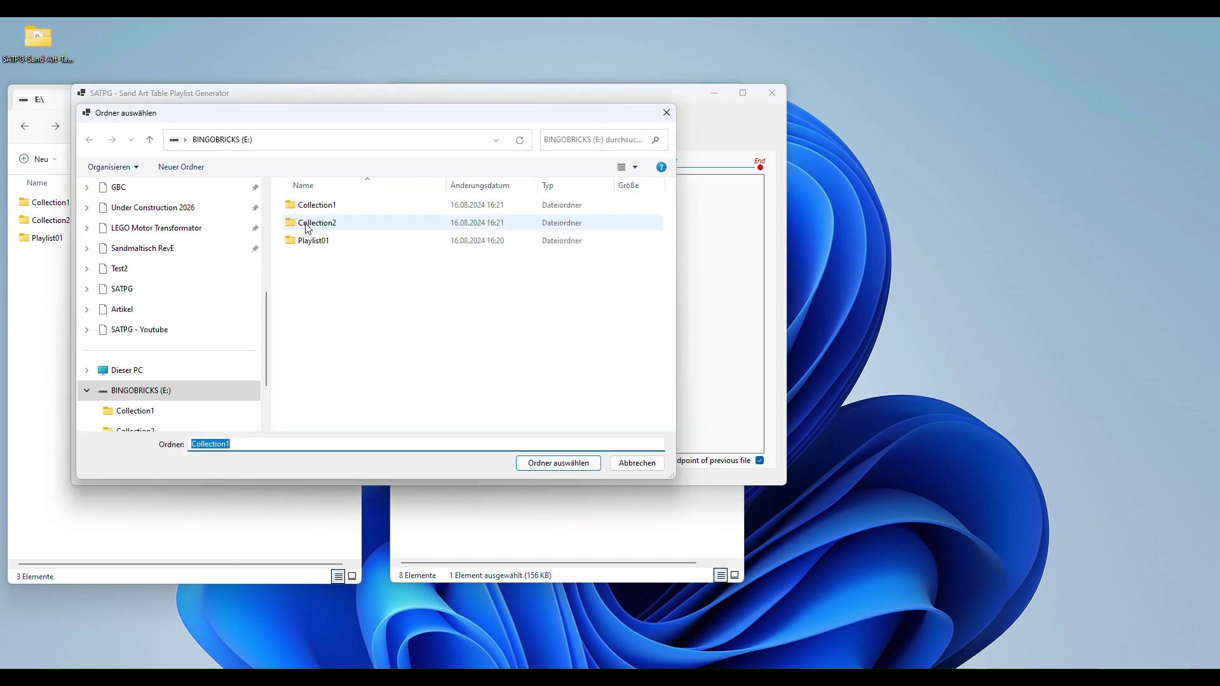
double_click(308, 229)
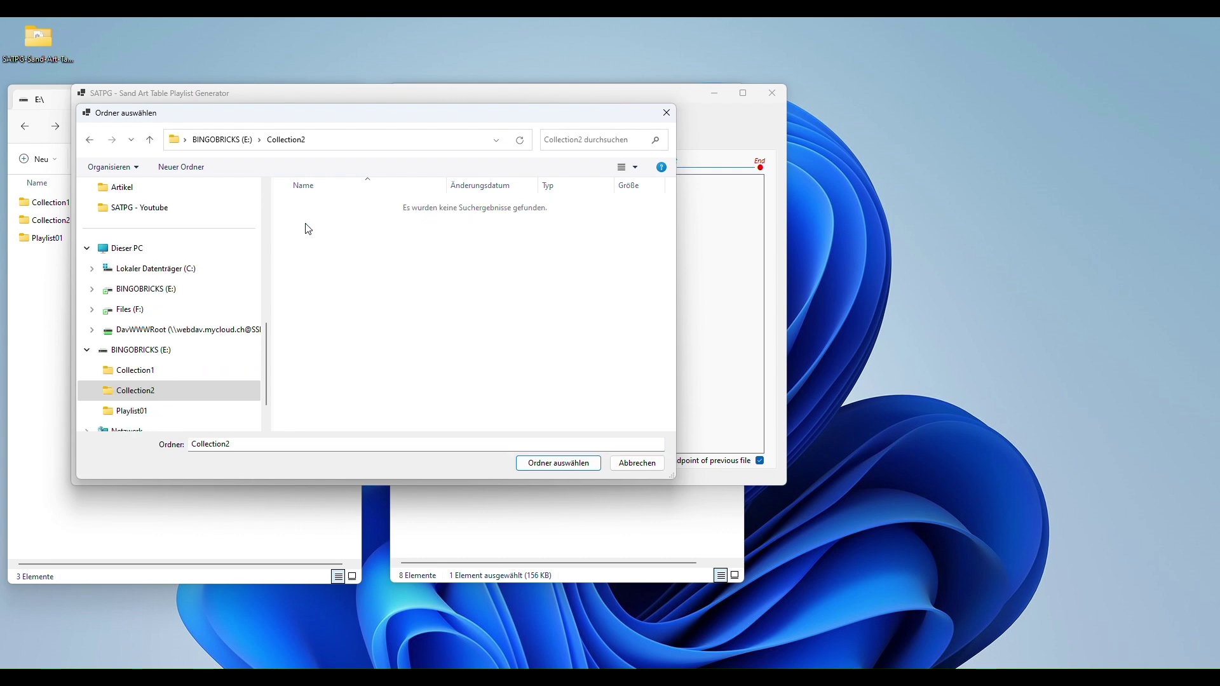
left_click(579, 466)
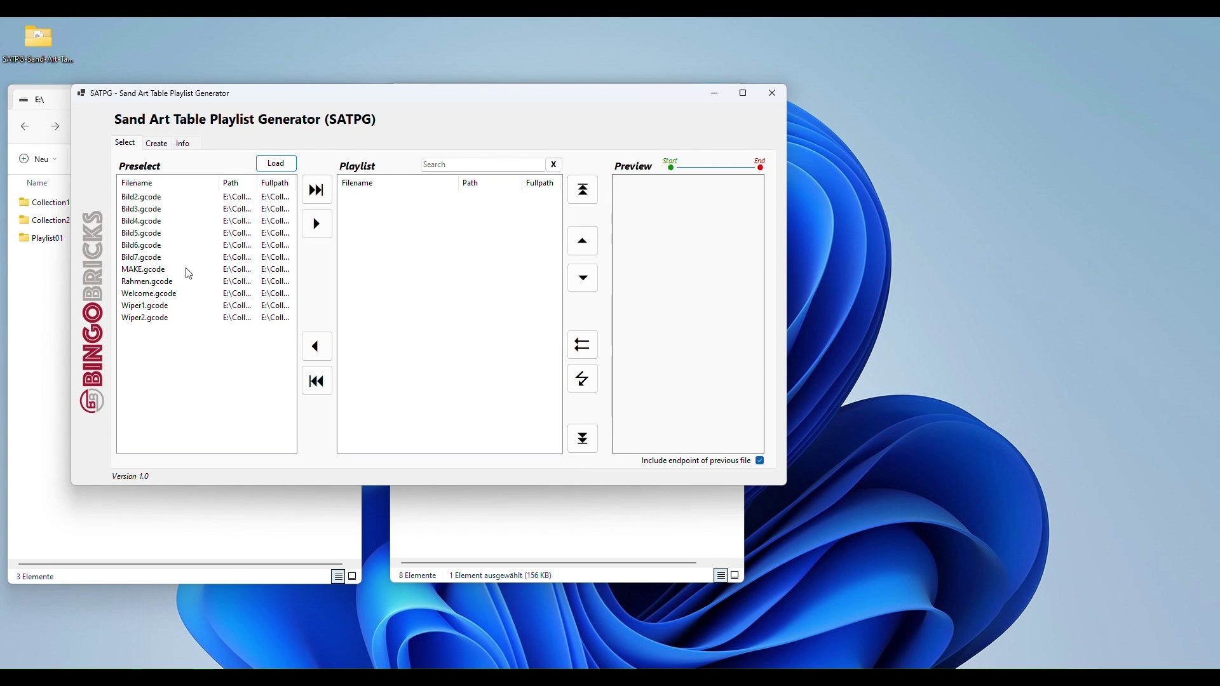
Preview candidate drawings and add Bild4, Bild7 and Bild5.gcode to the playlist.
left_click(151, 200)
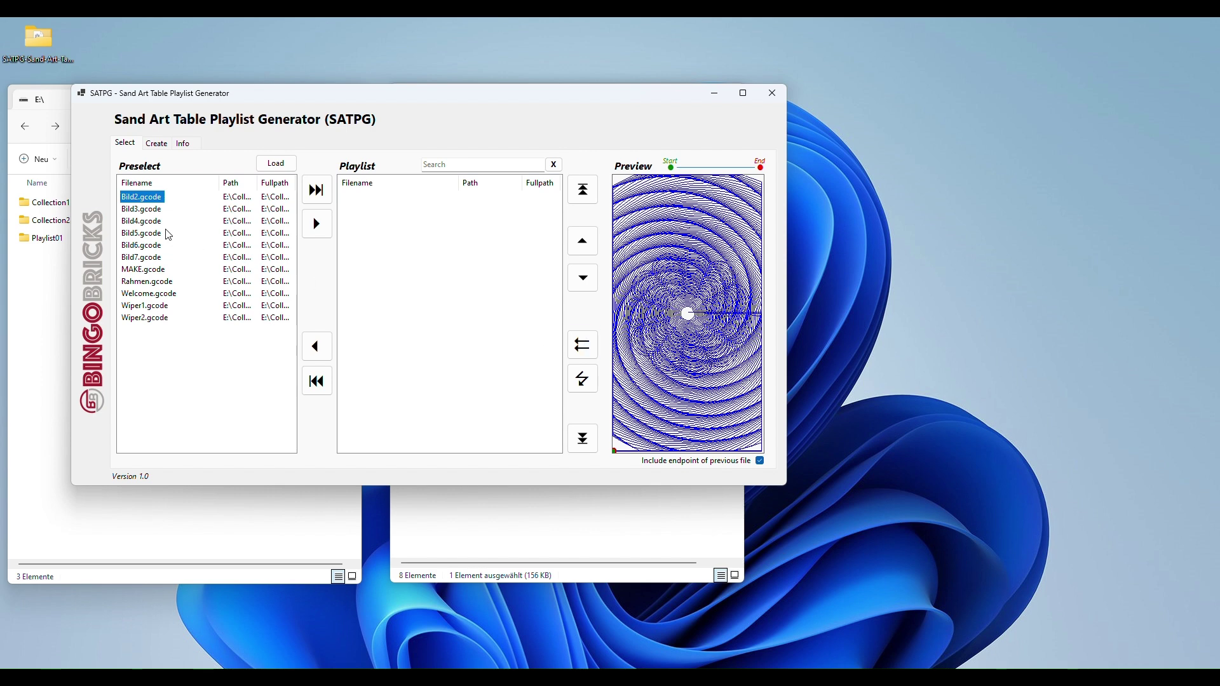
left_click(150, 222)
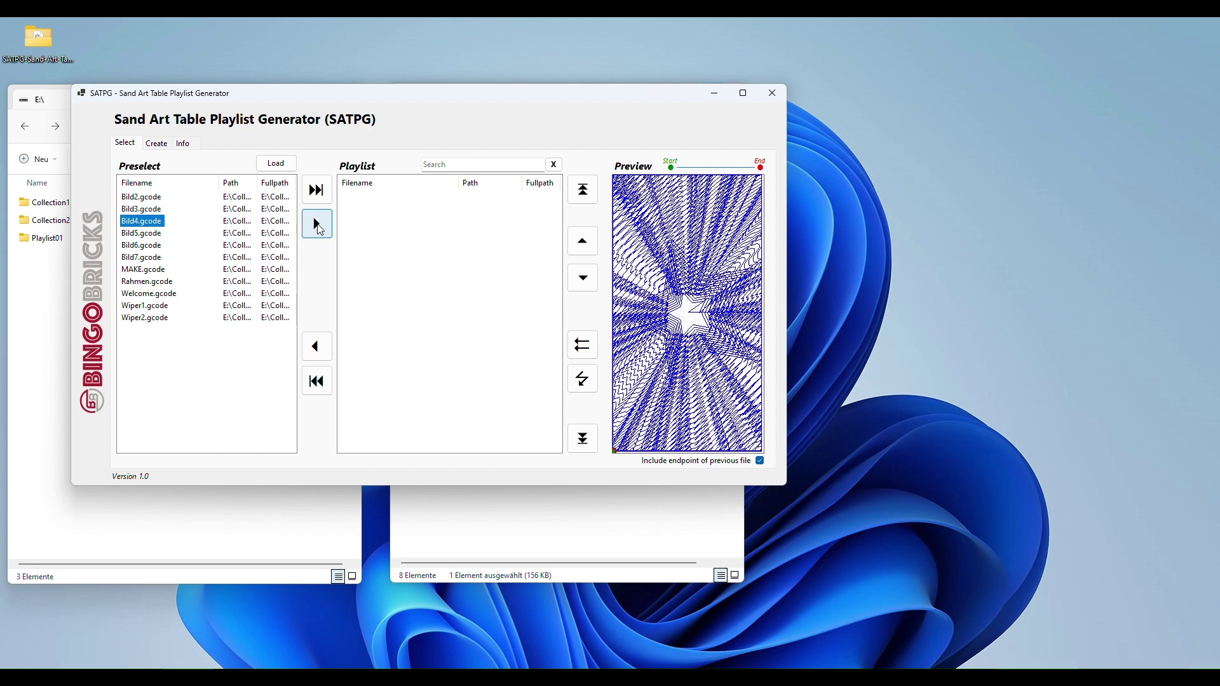
left_click(319, 229)
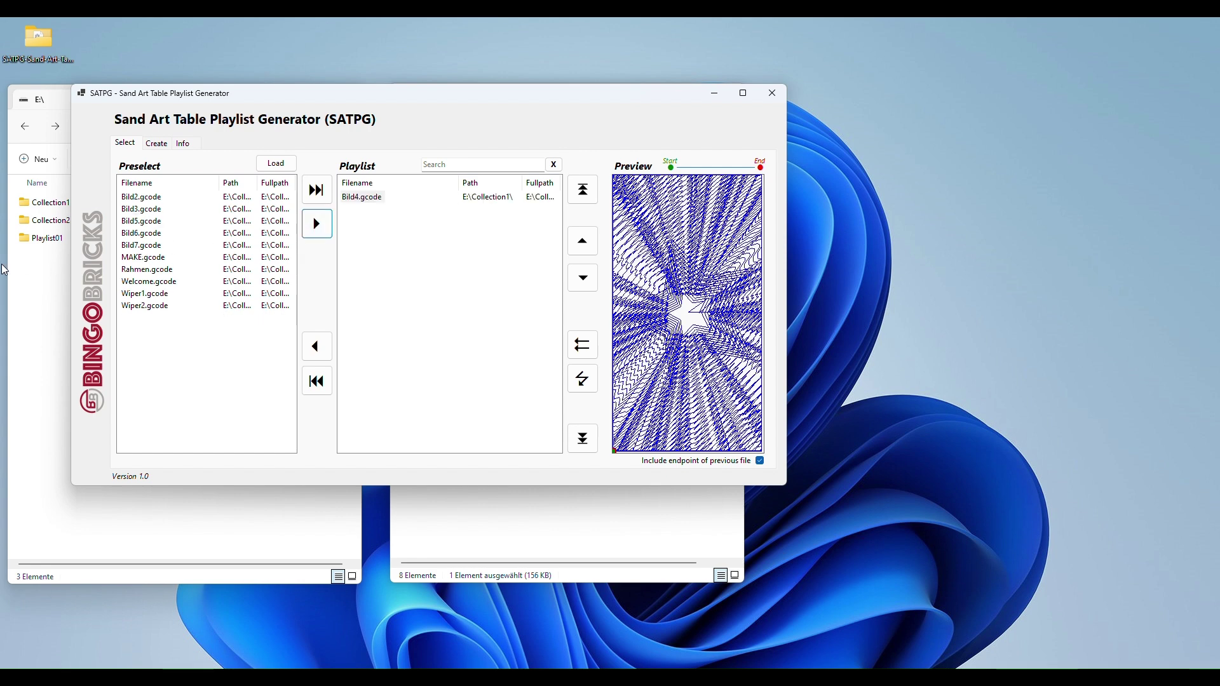
left_click(145, 260)
left_click(159, 247)
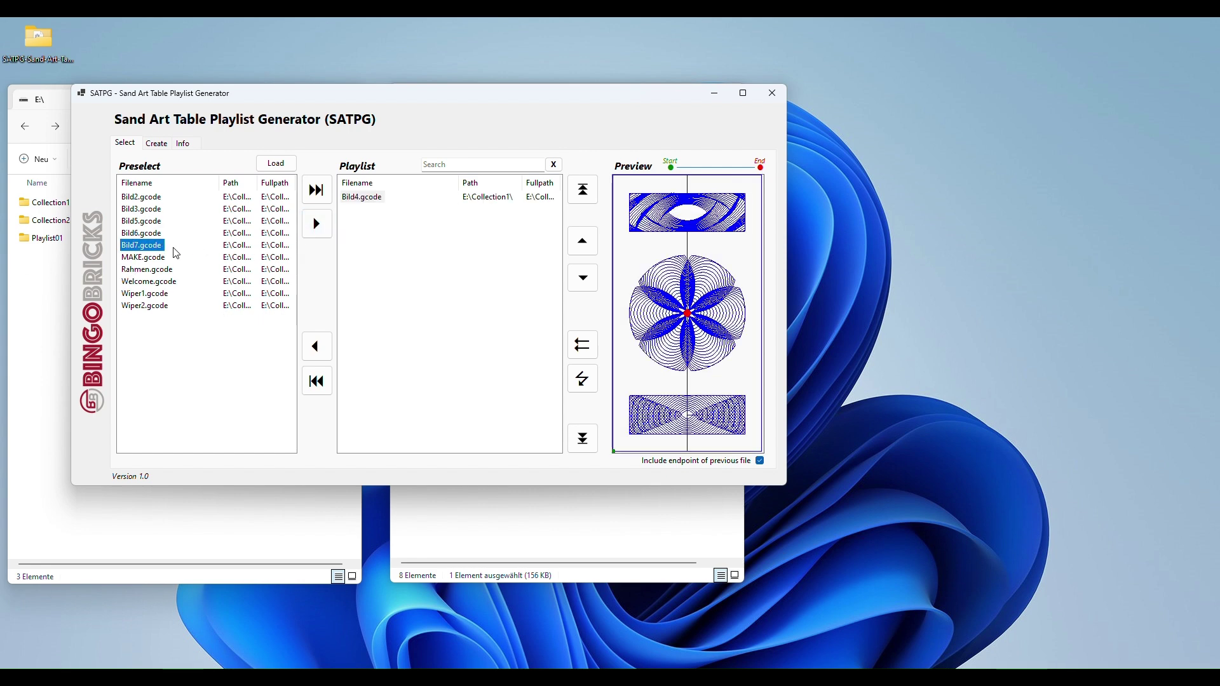
left_click(321, 225)
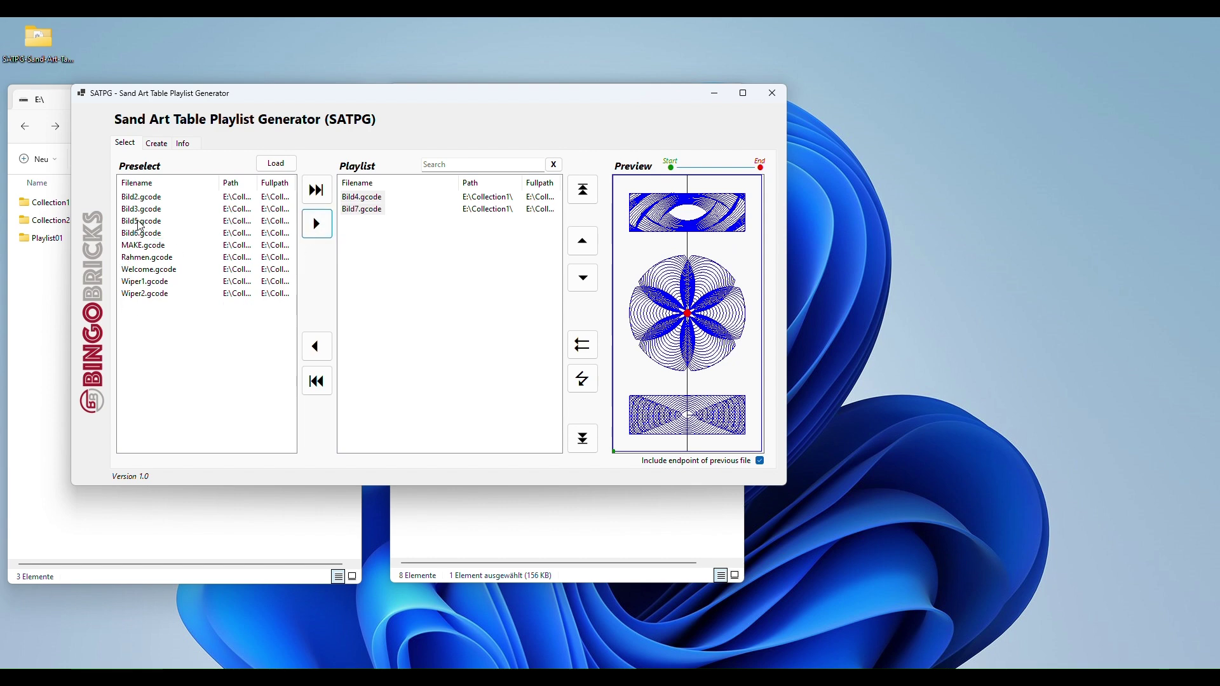
left_click(142, 223)
left_click(317, 224)
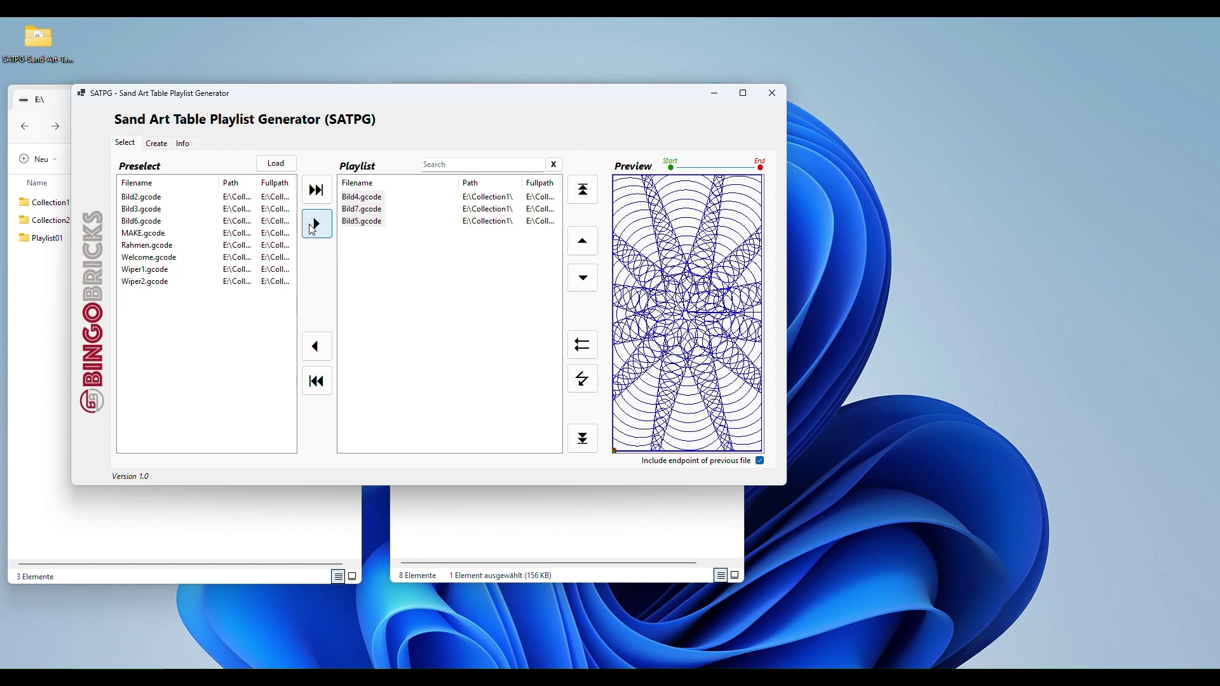
Reorder the playlist to Bild5, Bild7, Bild4 and preview each drawing in turn.
left_click(359, 222)
left_click(359, 210)
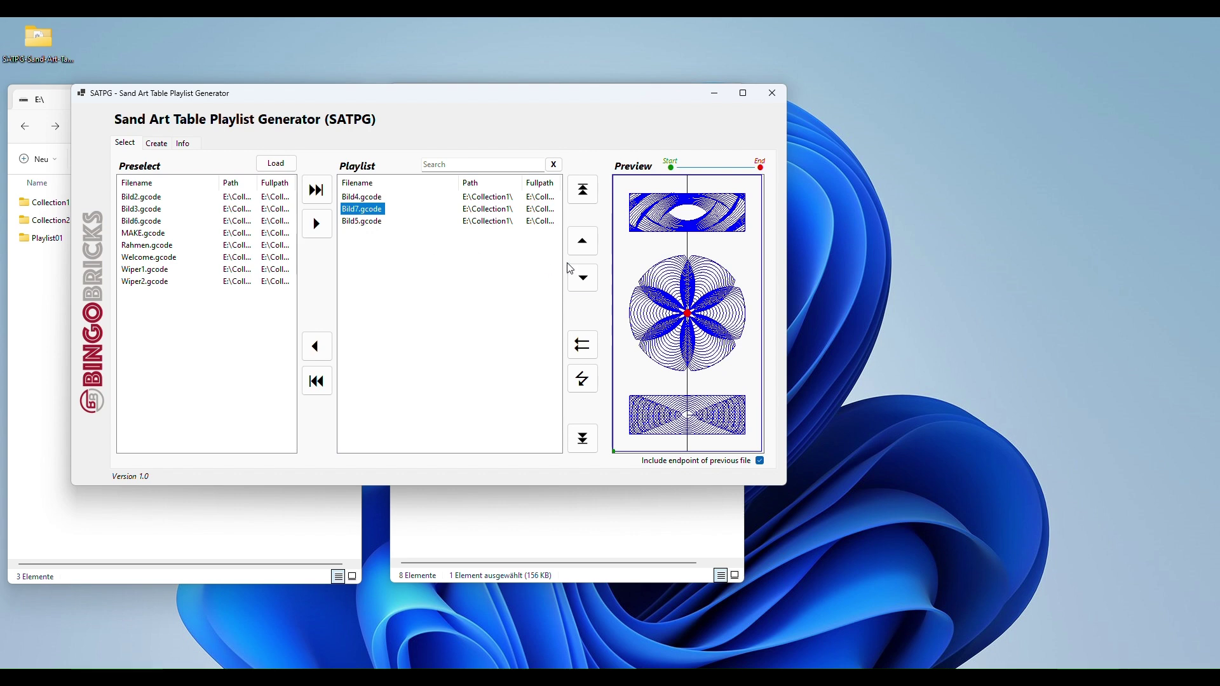
left_click(583, 282)
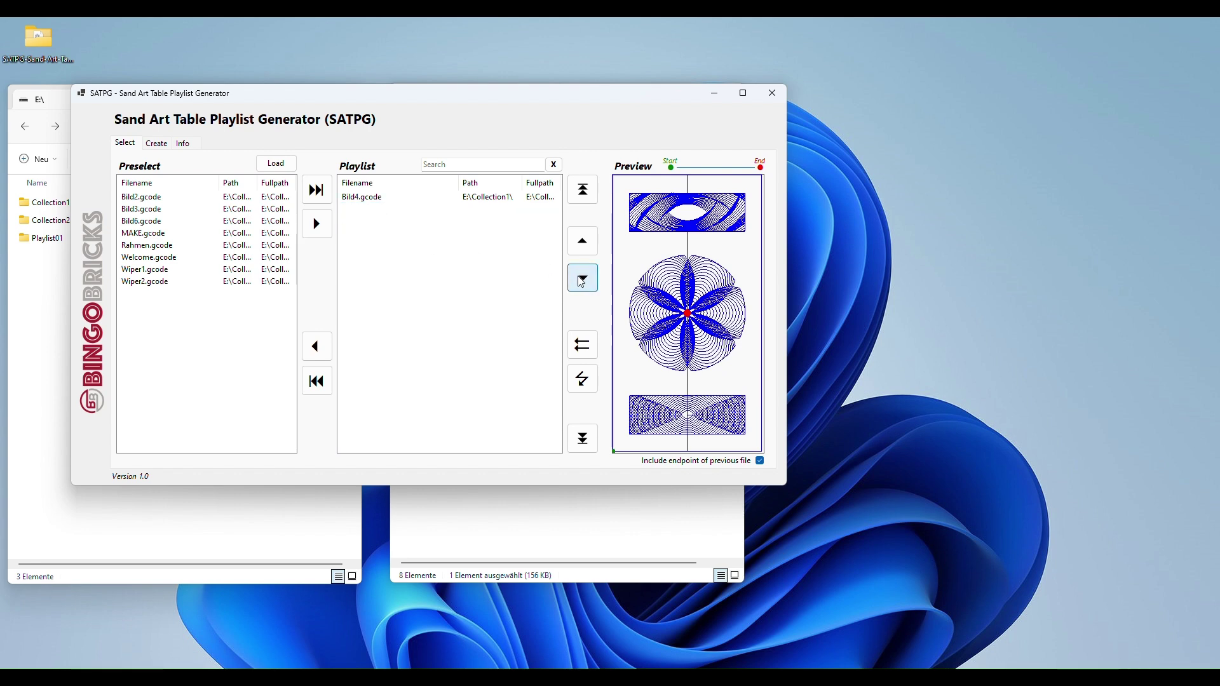
left_click(370, 198)
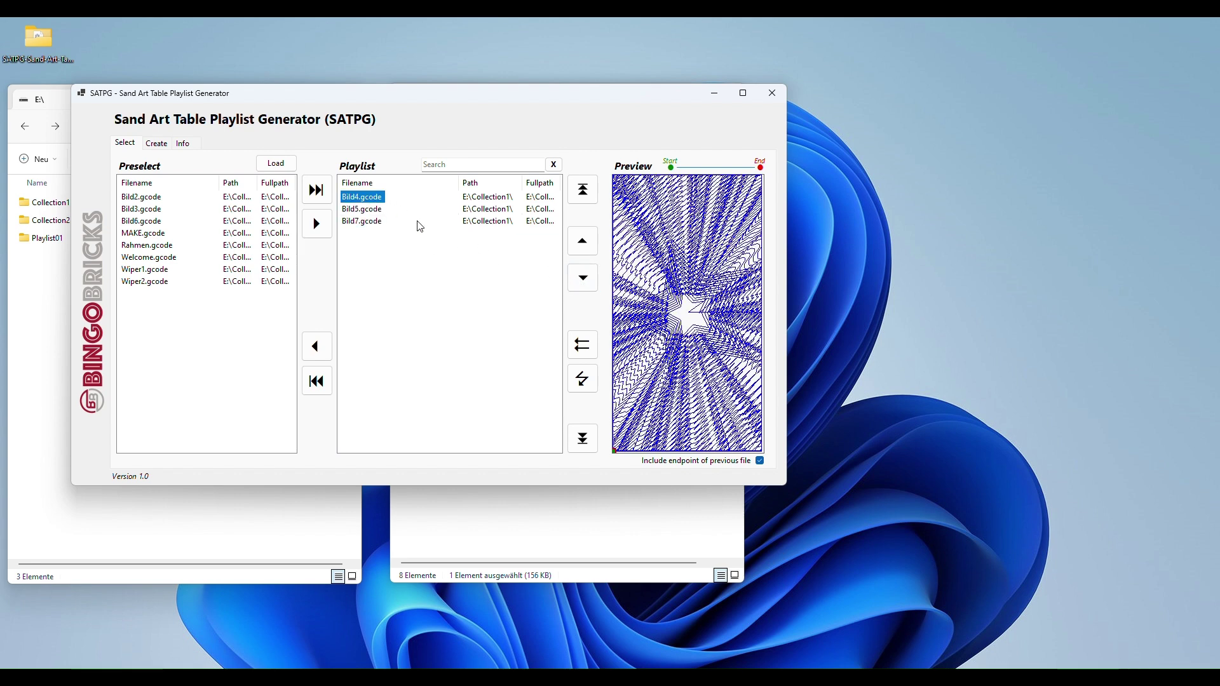
left_click(582, 439)
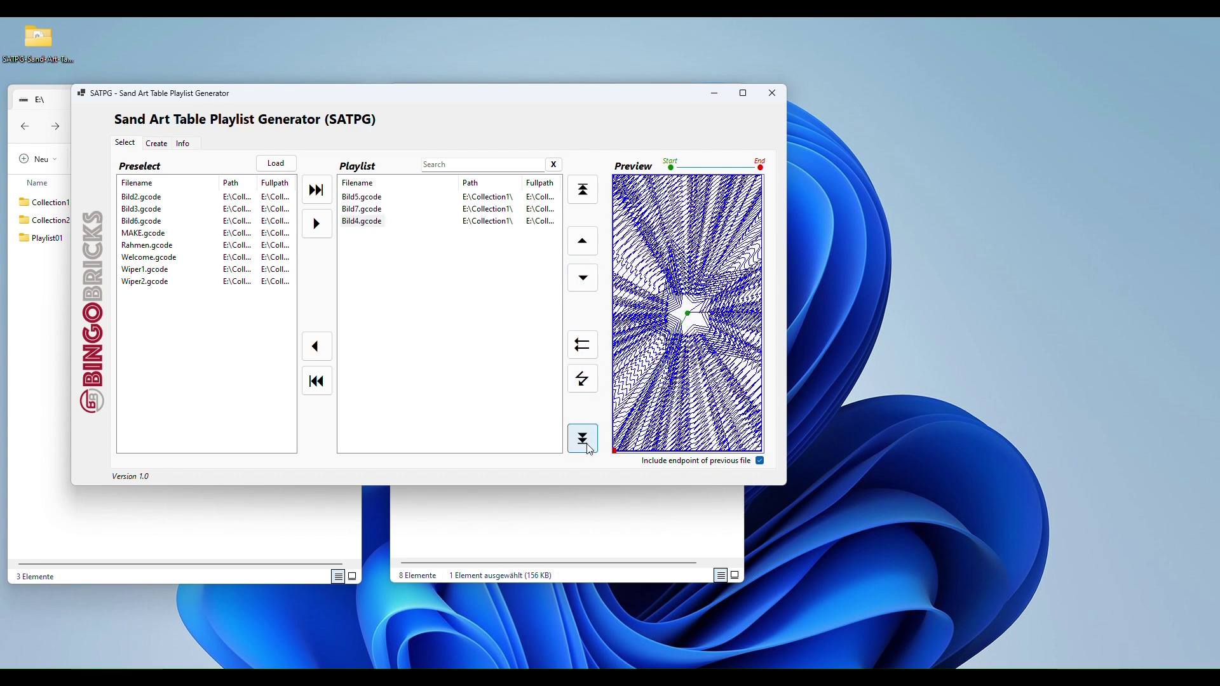
left_click(373, 198)
left_click(372, 210)
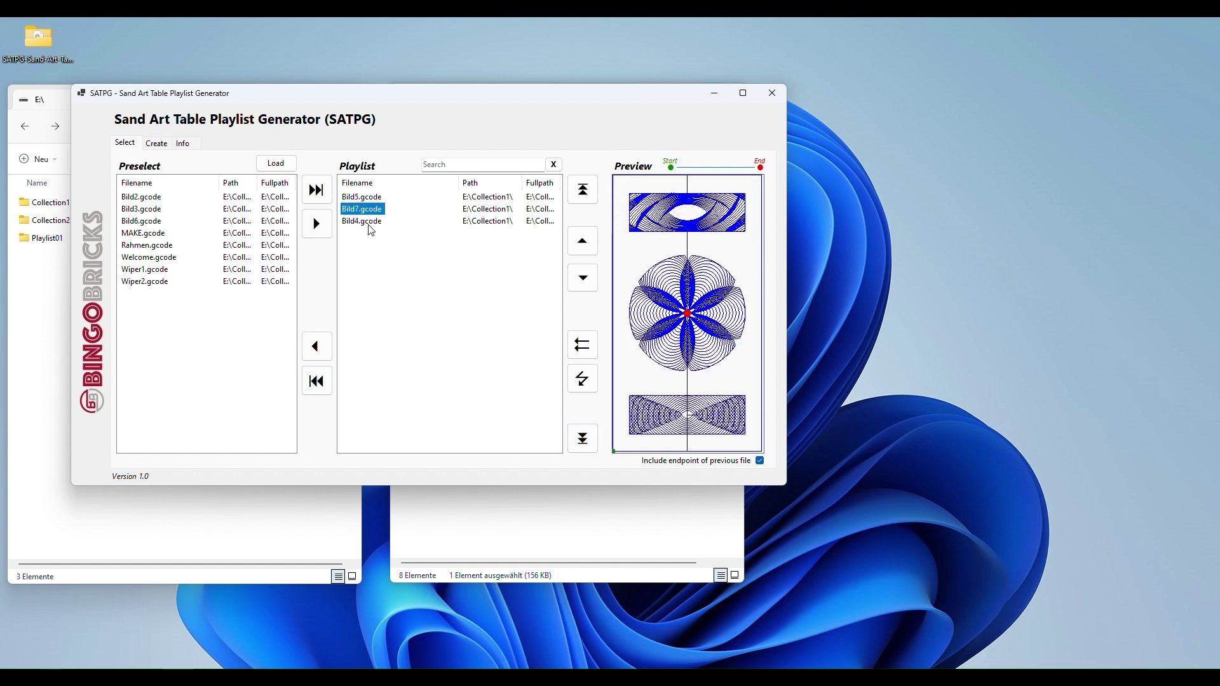
left_click(373, 223)
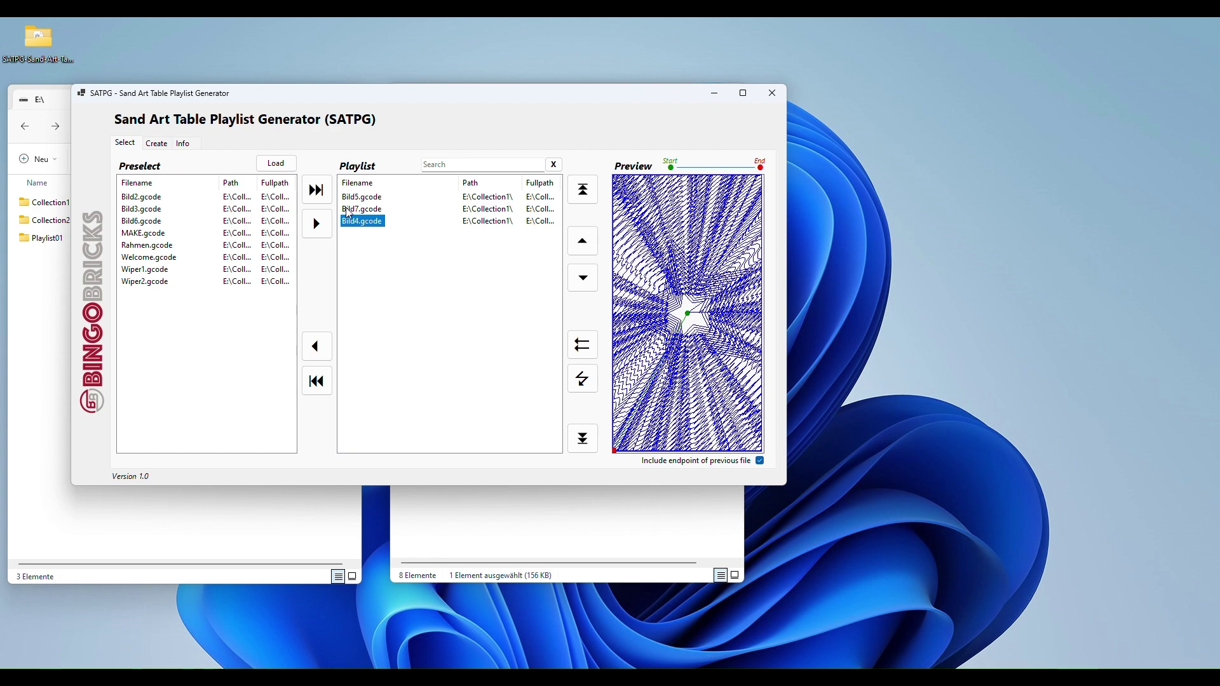
On the Create tab, set the SD card path to /Playlist01/ from drive E:.
left_click(164, 147)
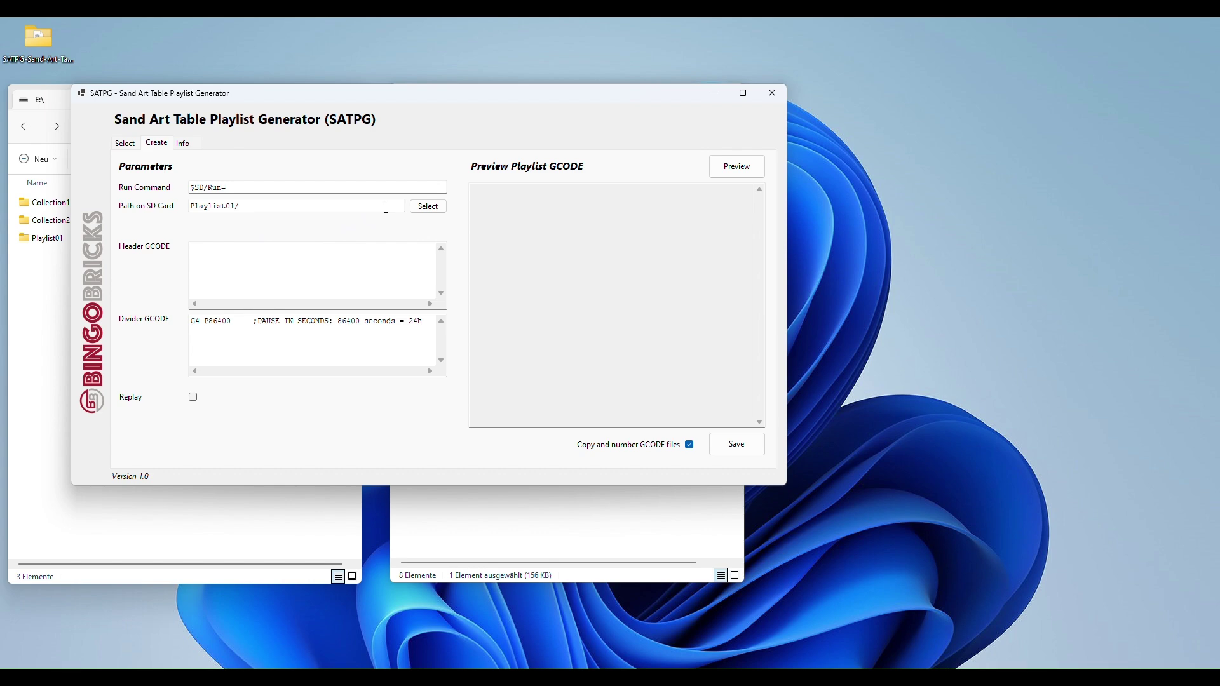
left_click(429, 208)
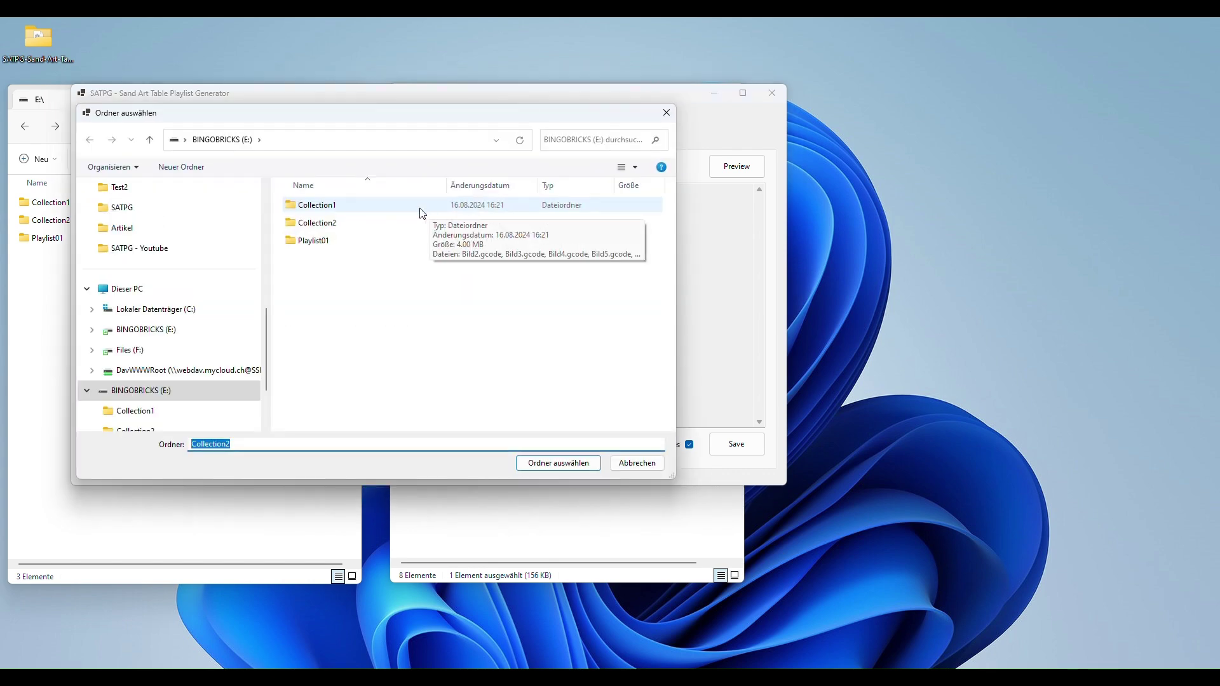
left_click(168, 391)
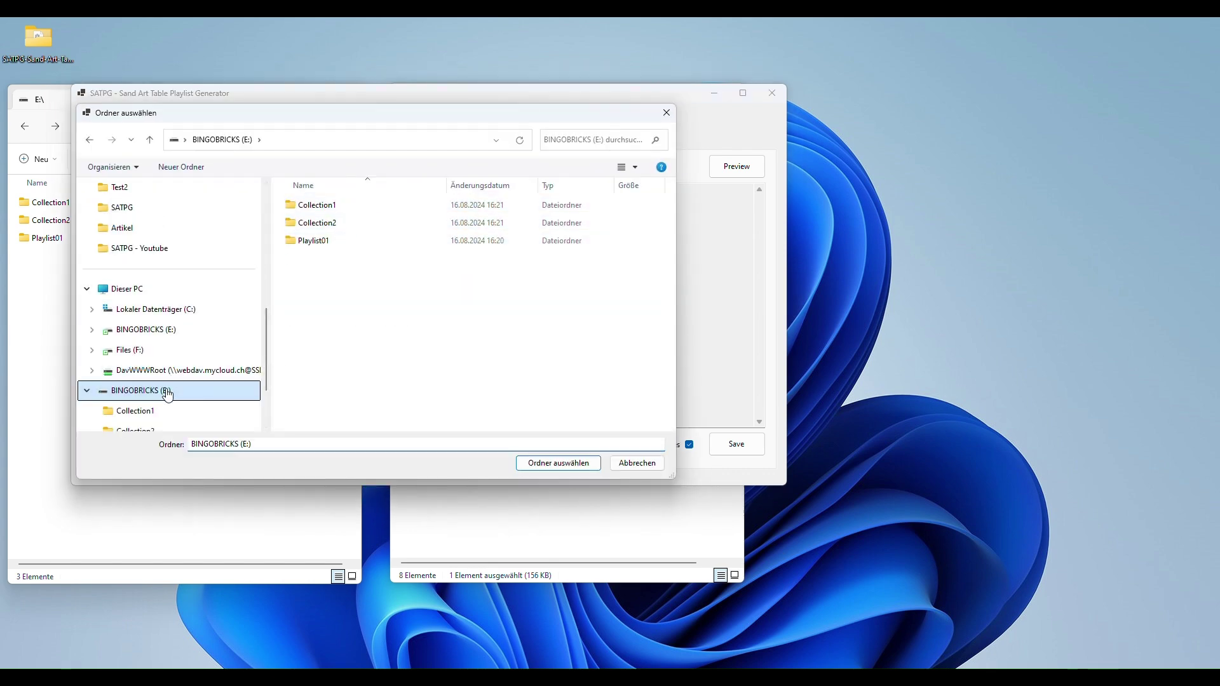
left_click(318, 242)
double_click(319, 242)
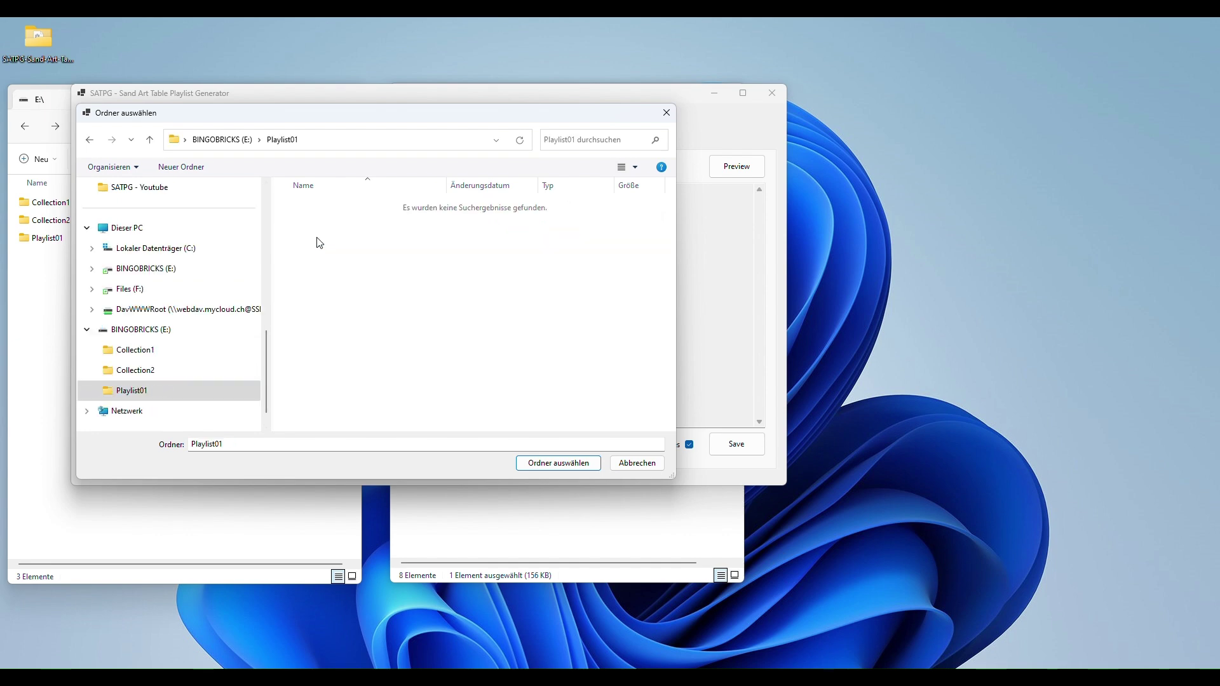
left_click(550, 466)
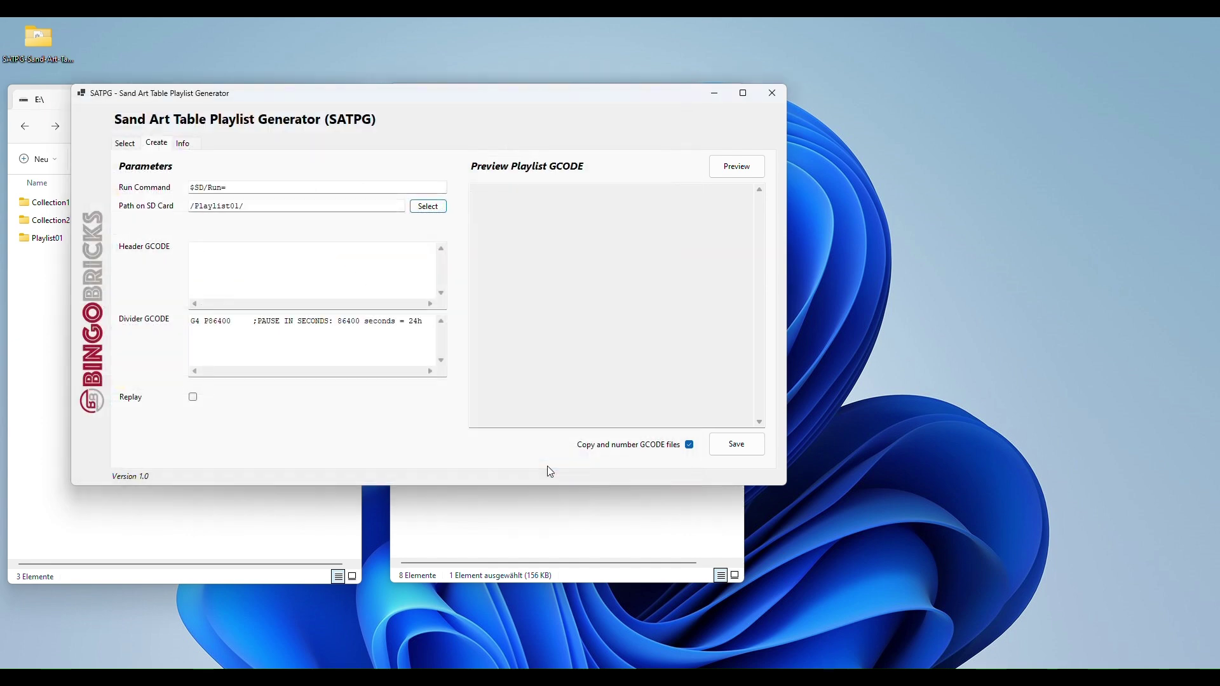
left_click_drag(277, 209, 191, 208)
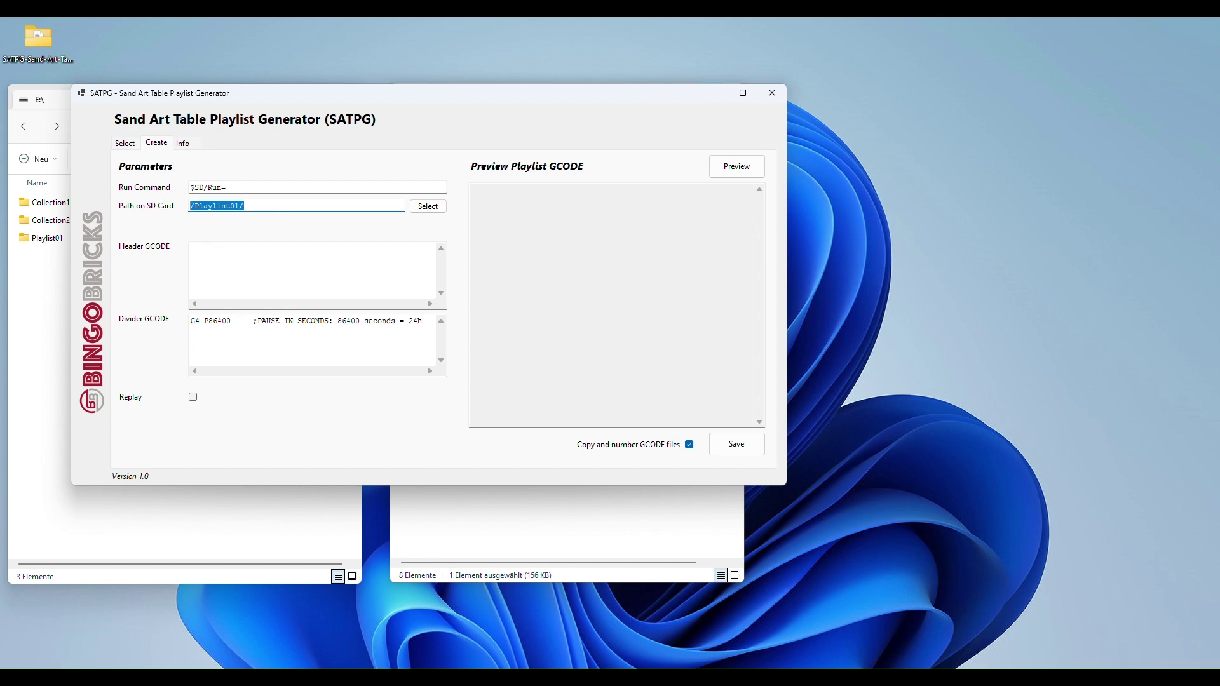
Change the divider pause from G4 P86400 to G4 P5 and generate the playlist preview.
left_click(212, 321)
left_click_drag(212, 321, 233, 323)
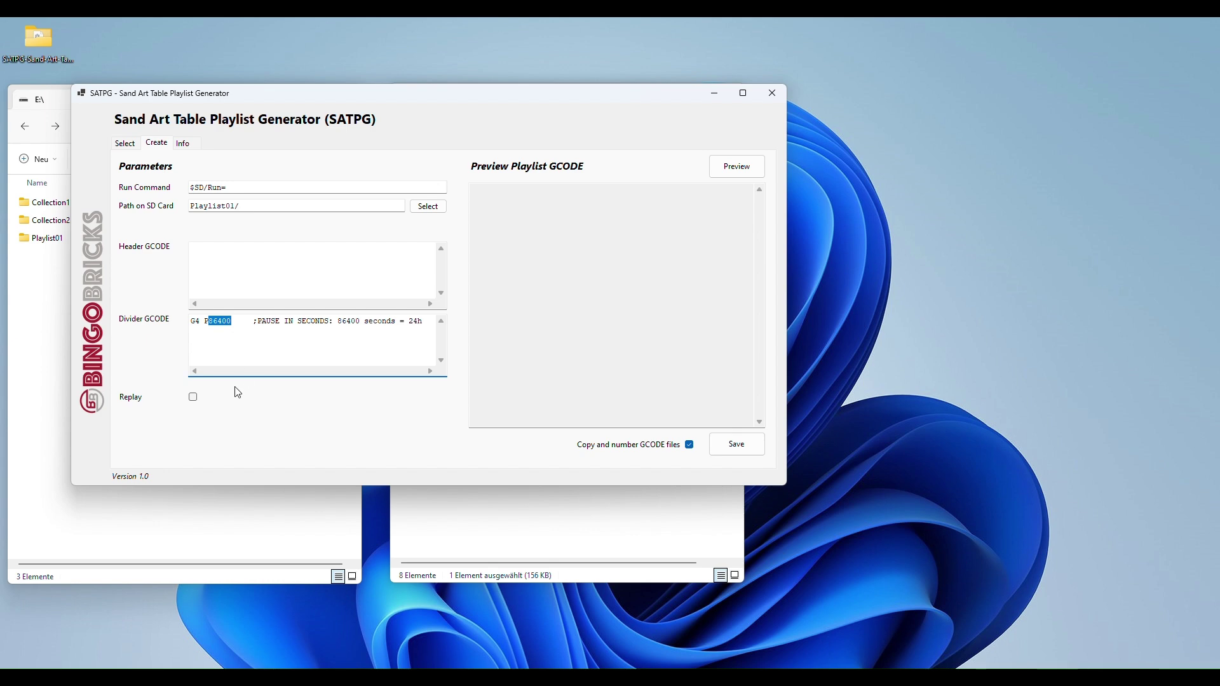
type("5")
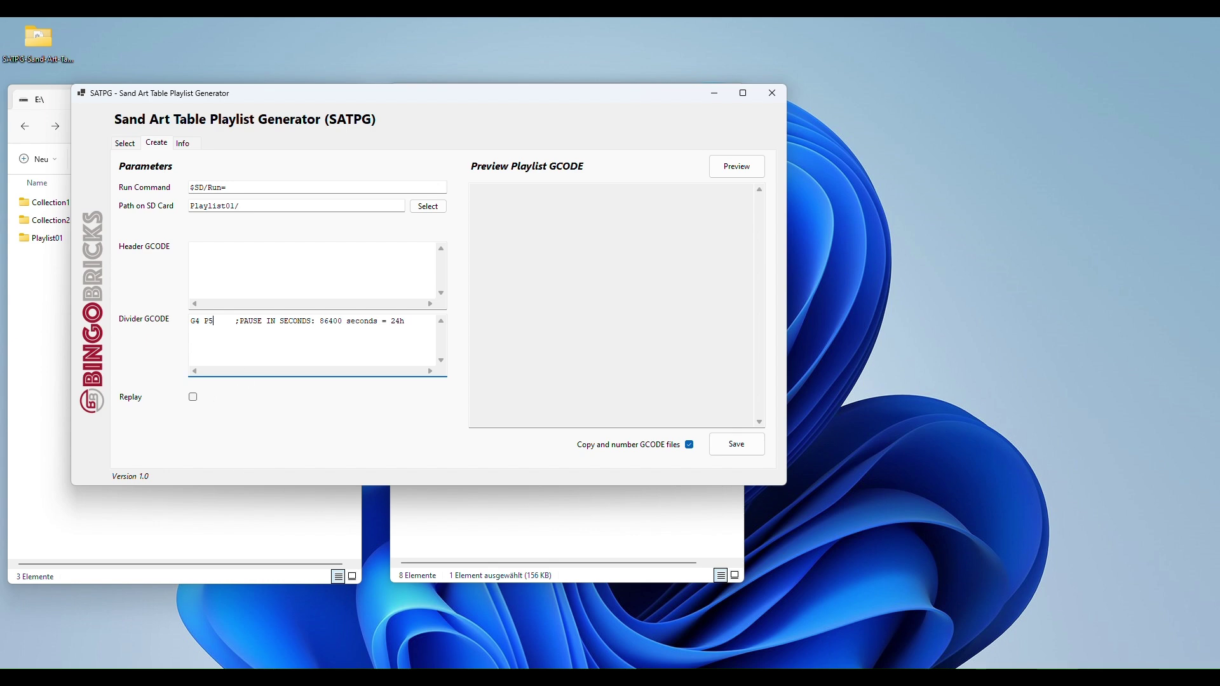
left_click(758, 175)
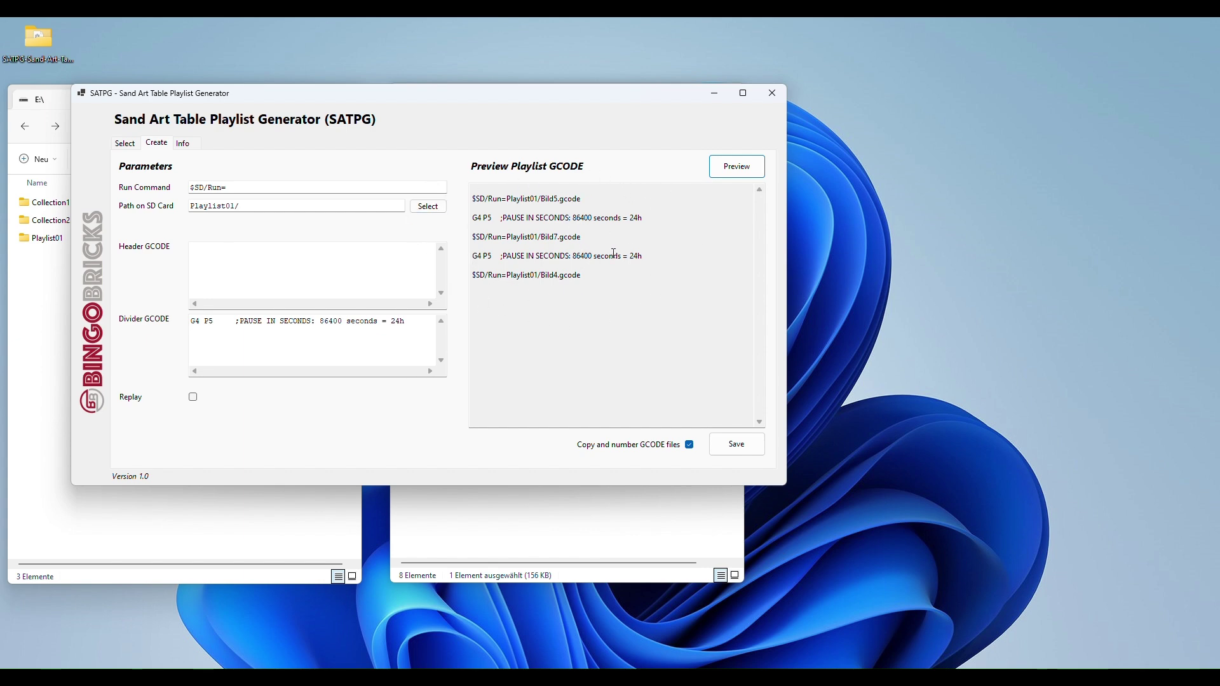
Save the playlist as Playlist.gcode in the E:\Playlist01 folder.
left_click(744, 455)
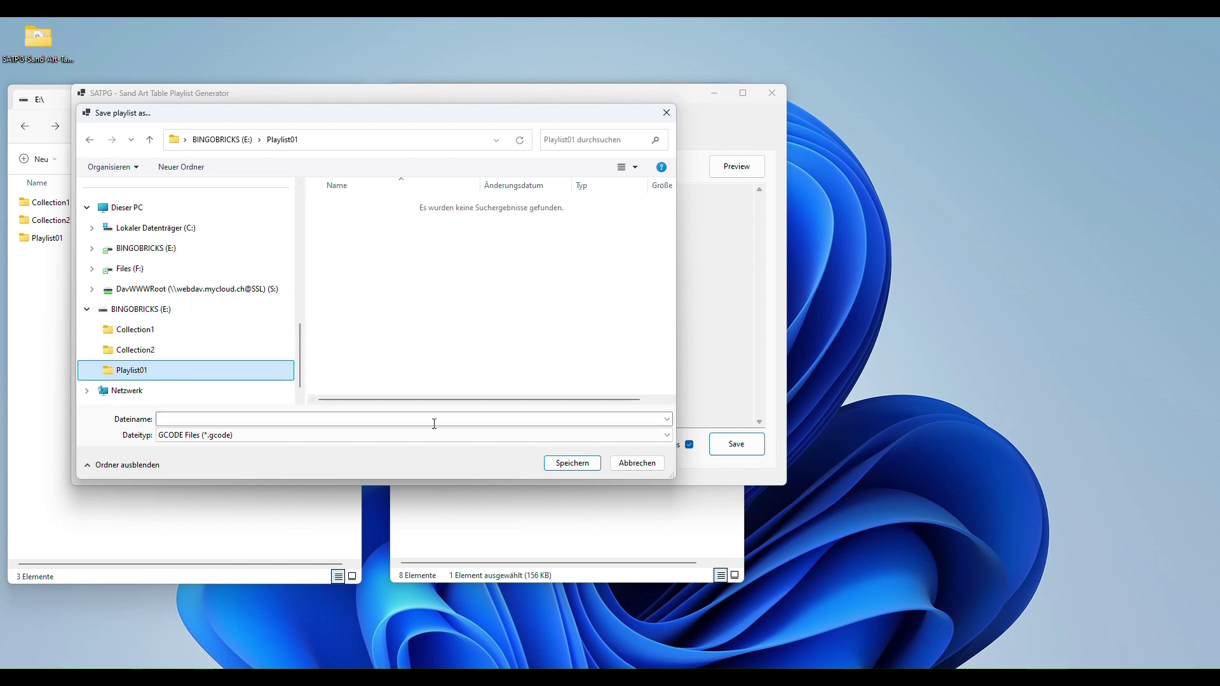
left_click(568, 418)
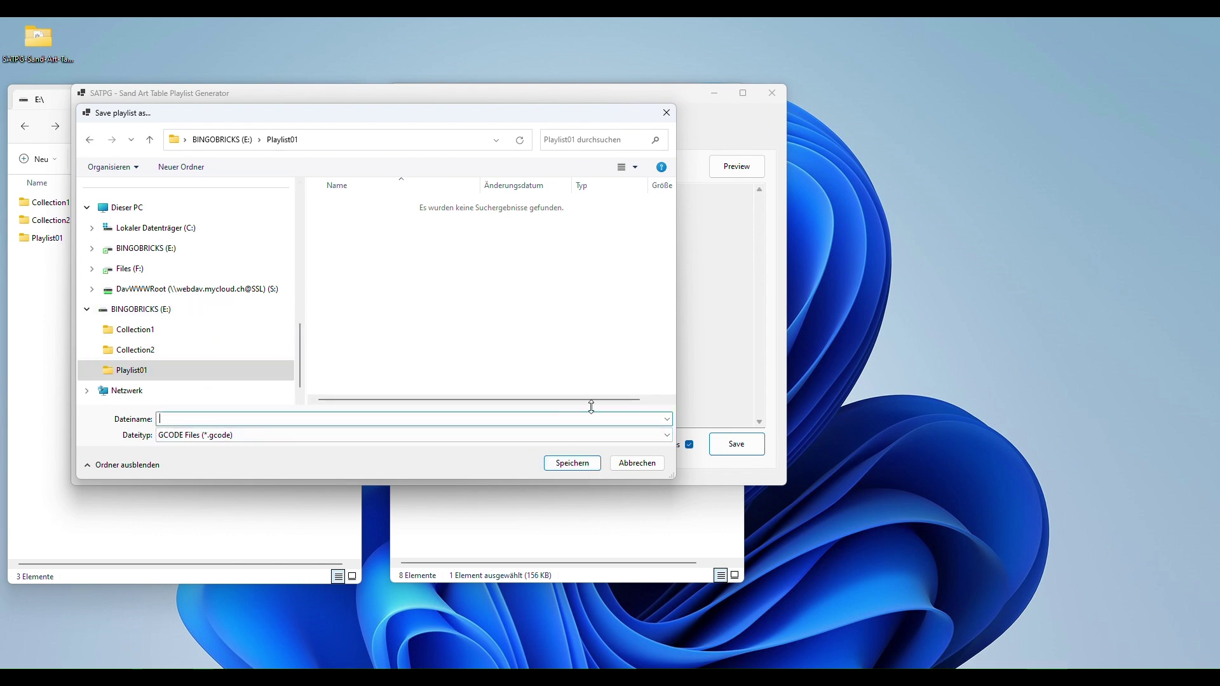
type("Playlist")
left_click(580, 464)
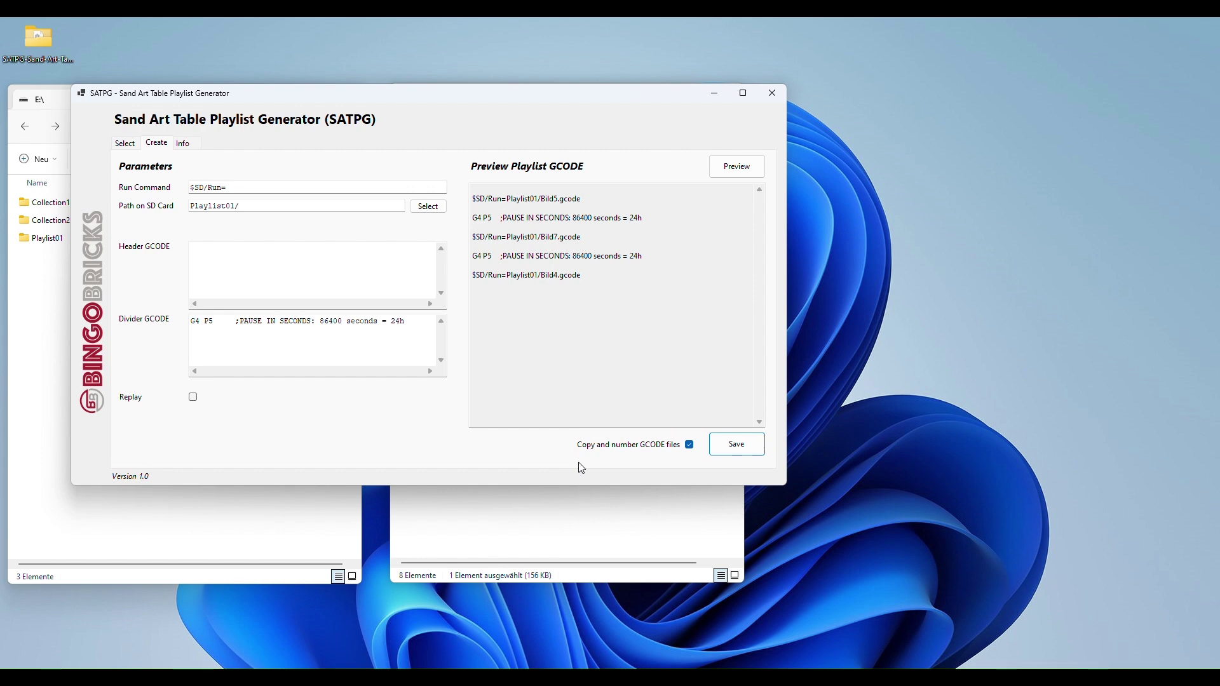
Check Playlist01's saved playlist and numbered Bild files in Explorer, then return to FluidNC.
left_click(45, 288)
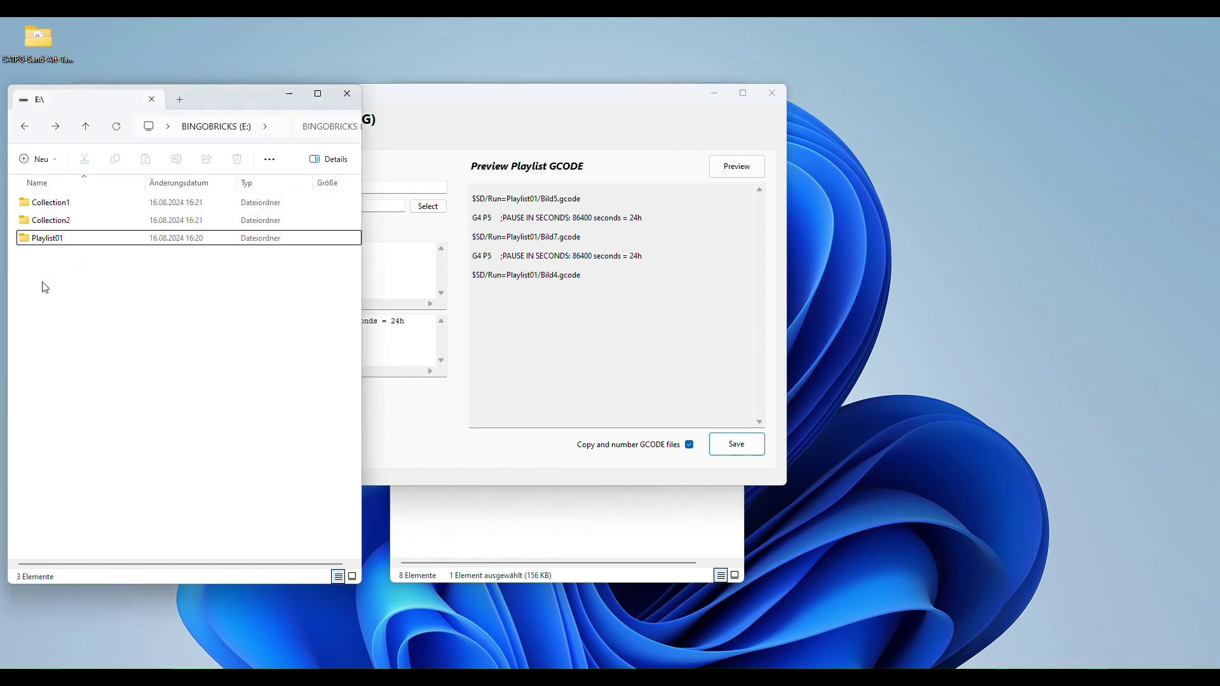
double_click(46, 240)
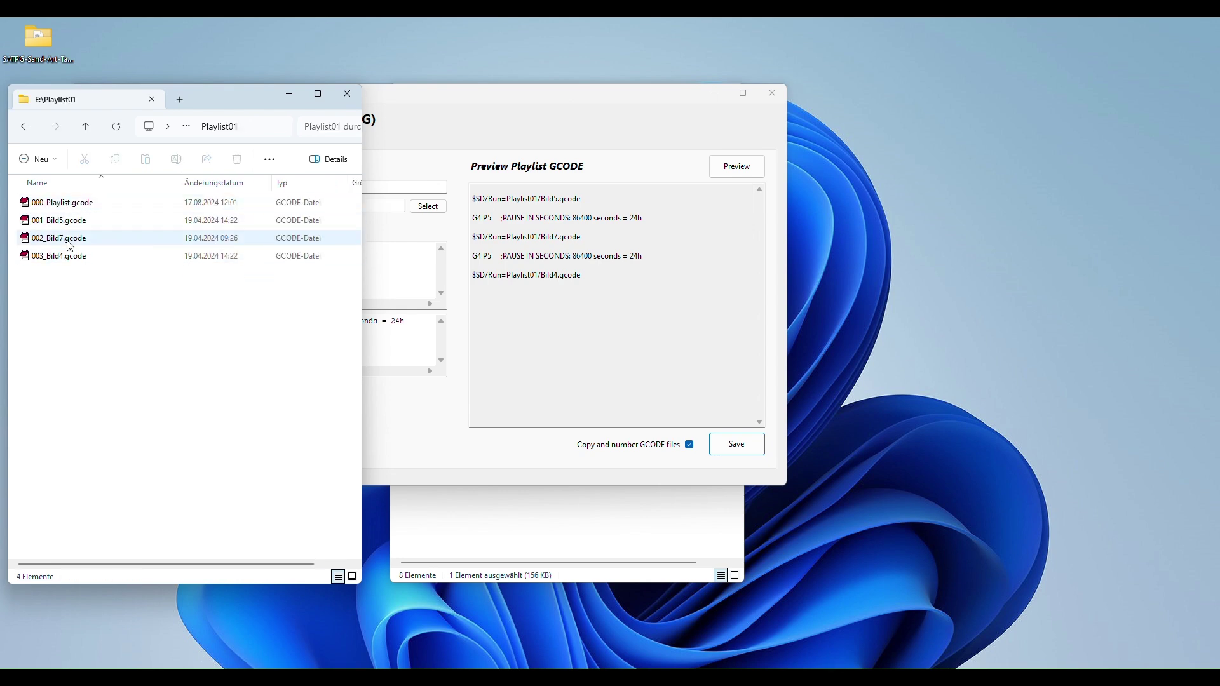
key("alt+Tab")
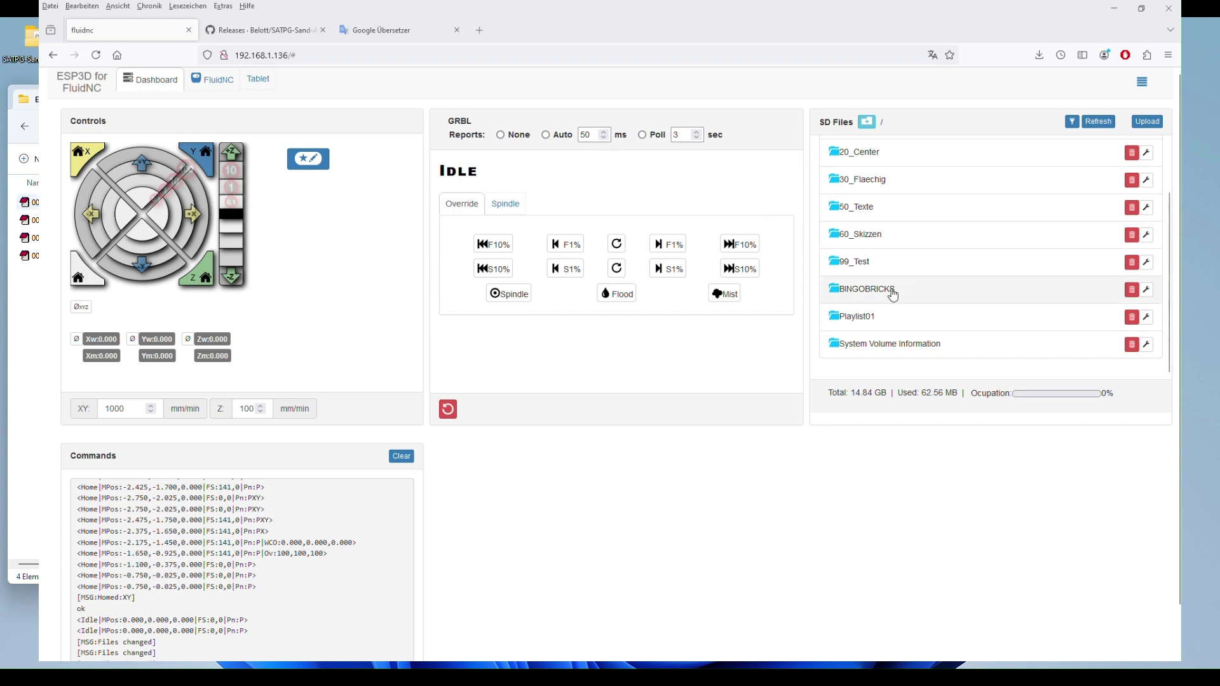
Open the Playlist01 folder in FluidNC's SD Files panel.
left_click(889, 321)
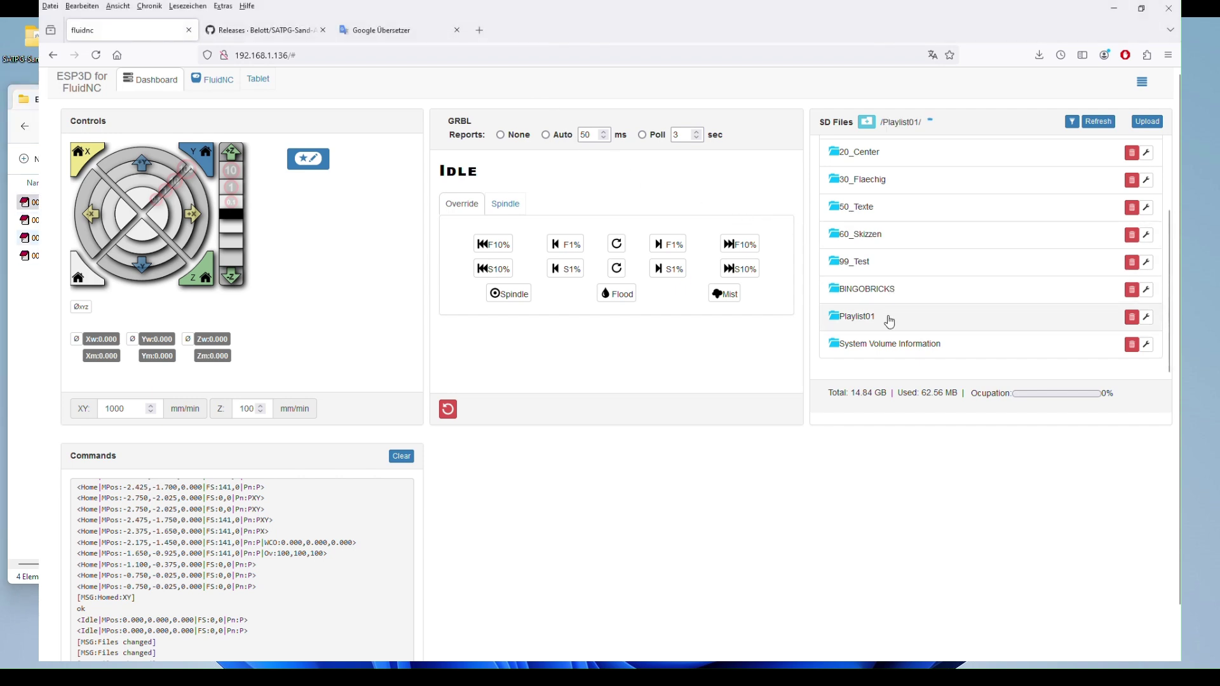